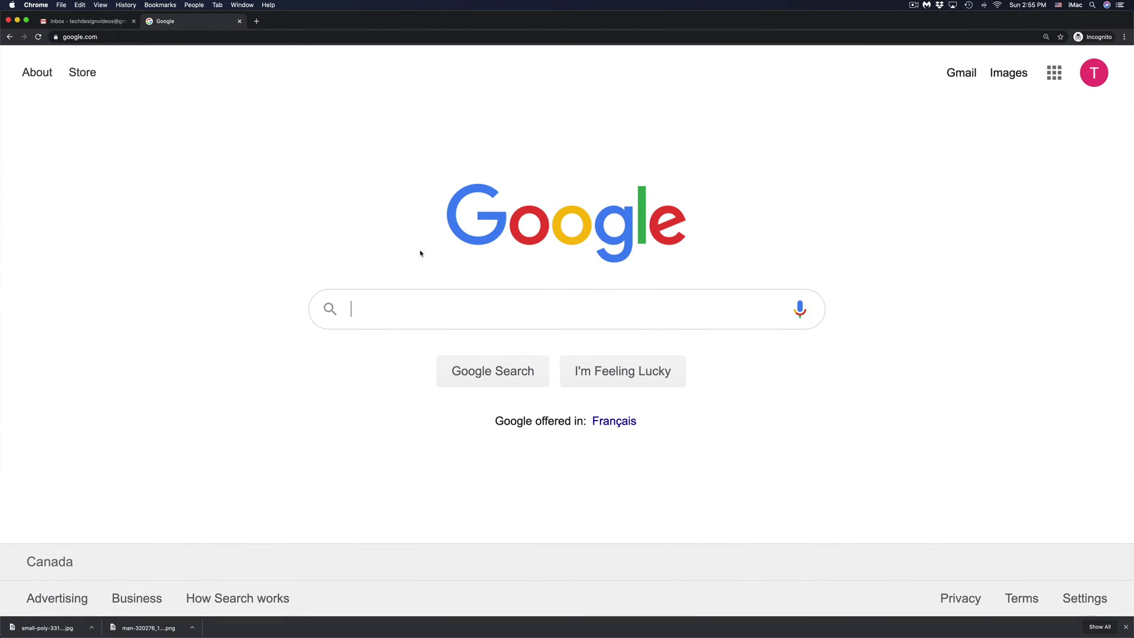
- Search Google for 'apple id'
type("apple")
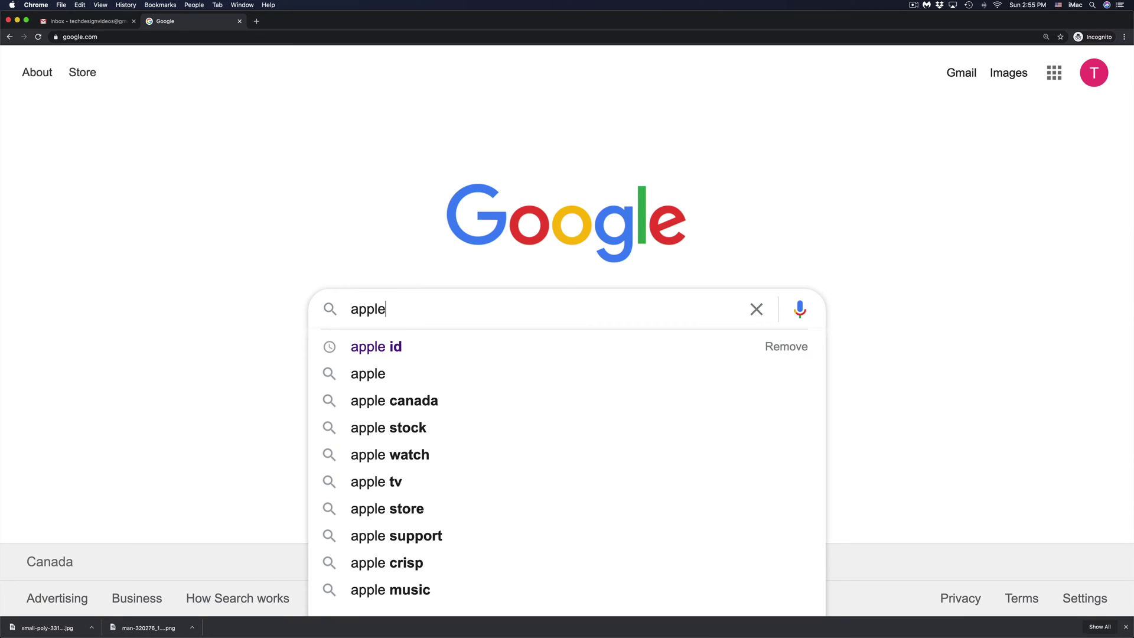
type(" id")
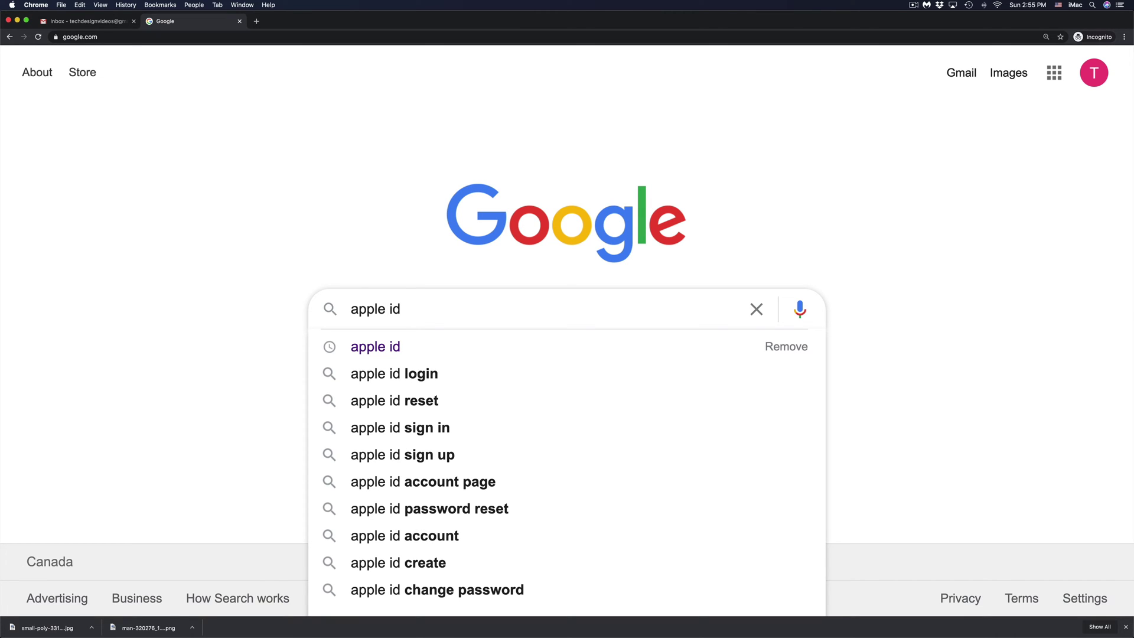
key("Return")
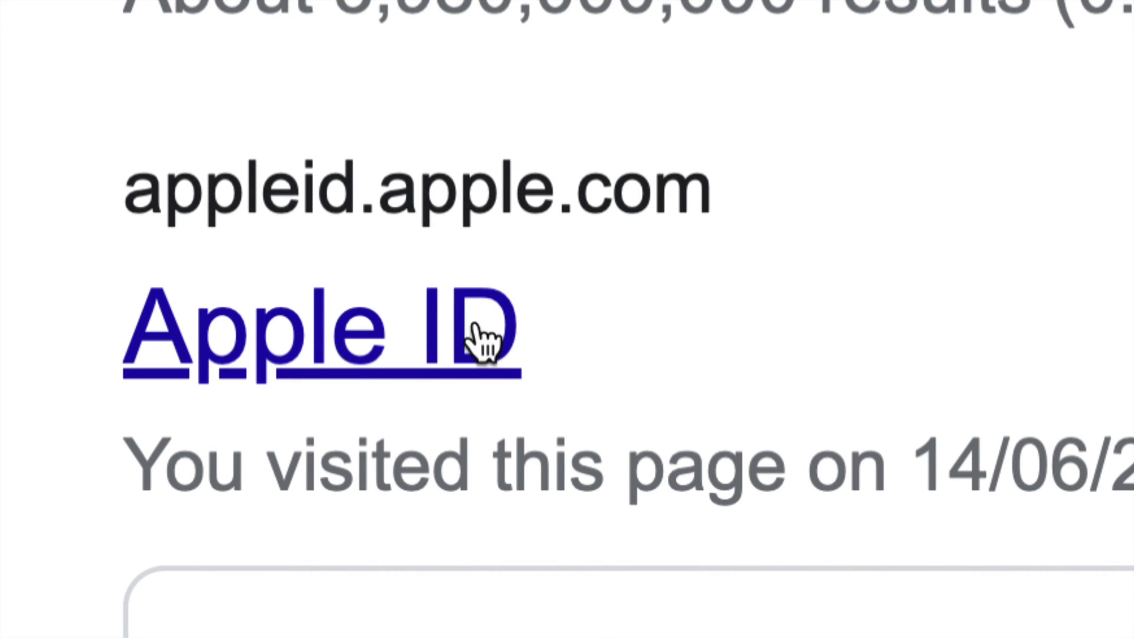
- Open appleid.apple.com, choose 'Forgot Apple ID or password?', and submit the account's email
left_click(347, 349)
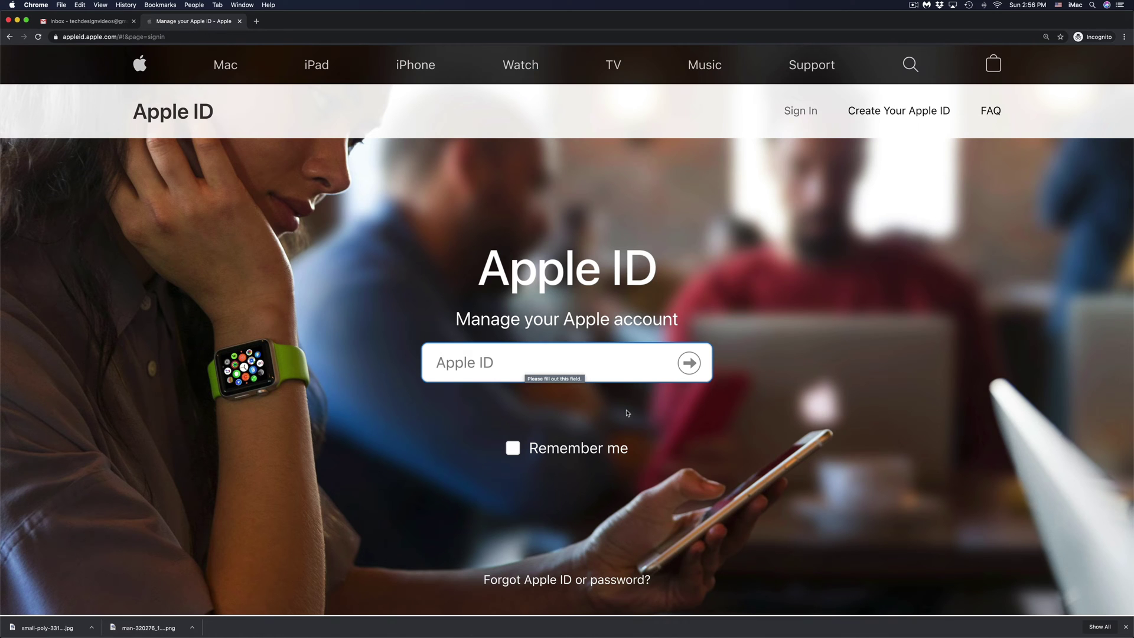
scroll(628, 412, "down", 2)
scroll(627, 412, "down", 5)
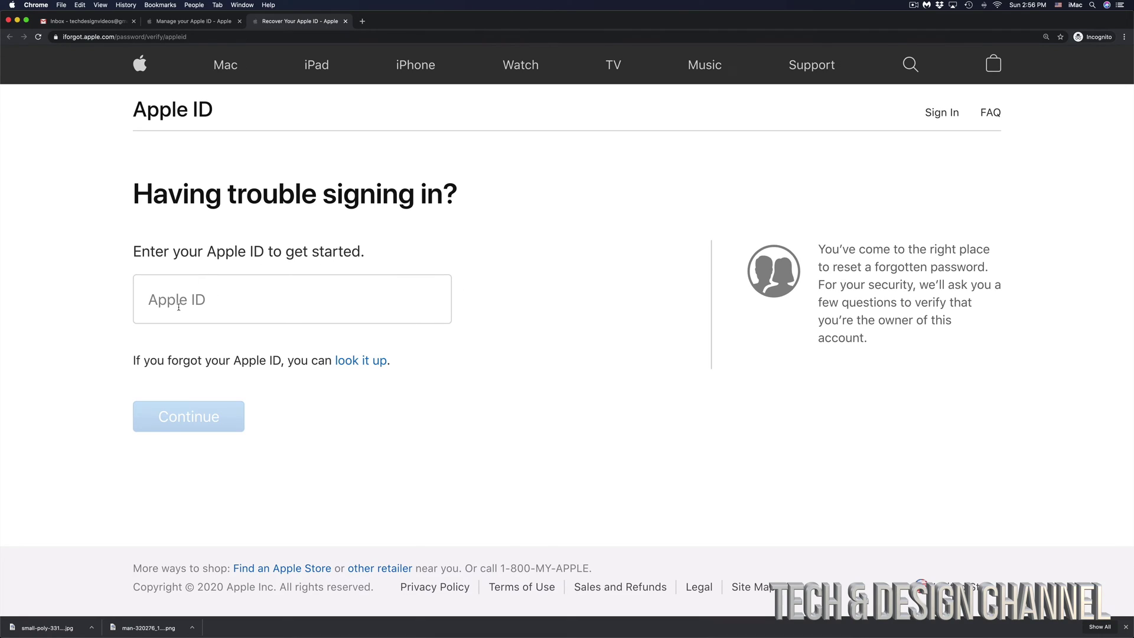
left_click(147, 296)
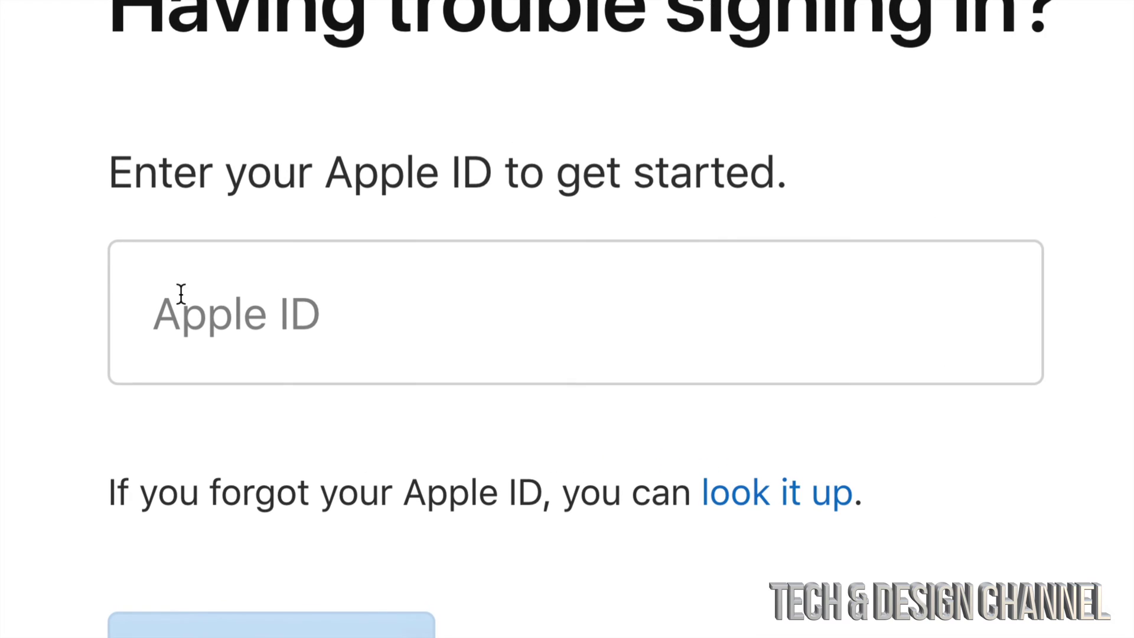
left_click(312, 312)
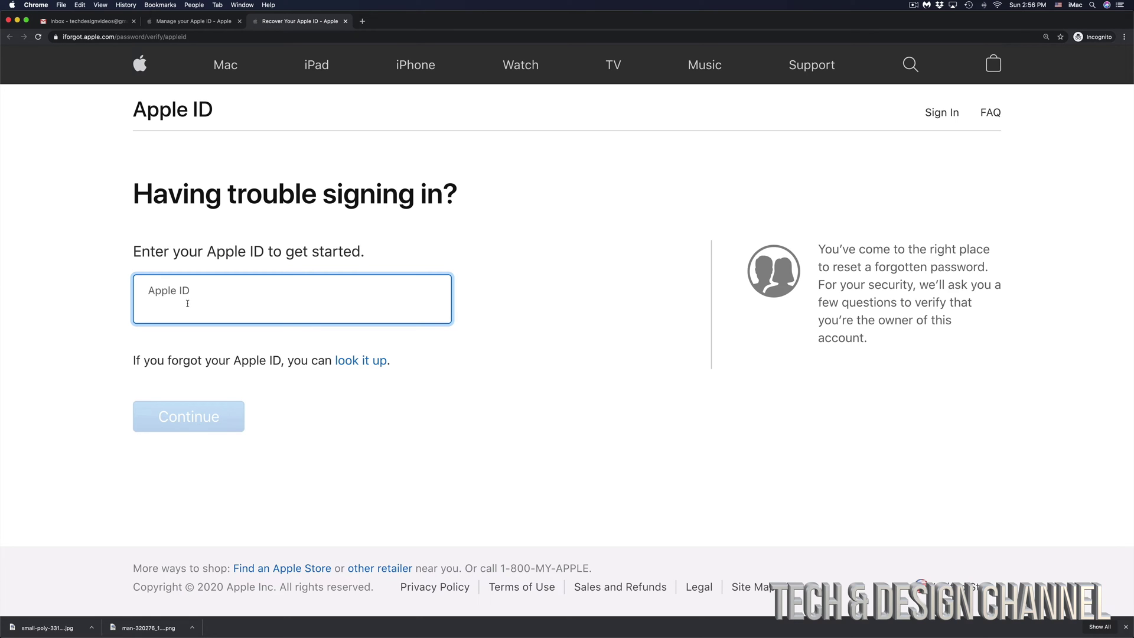
key("super+v")
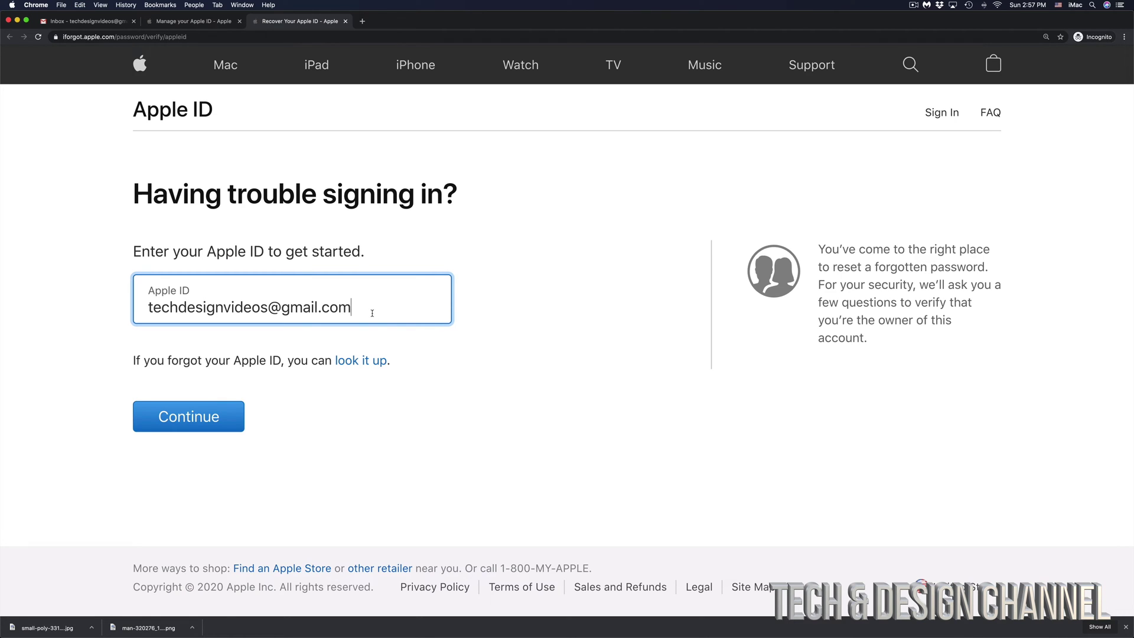
left_click(182, 417)
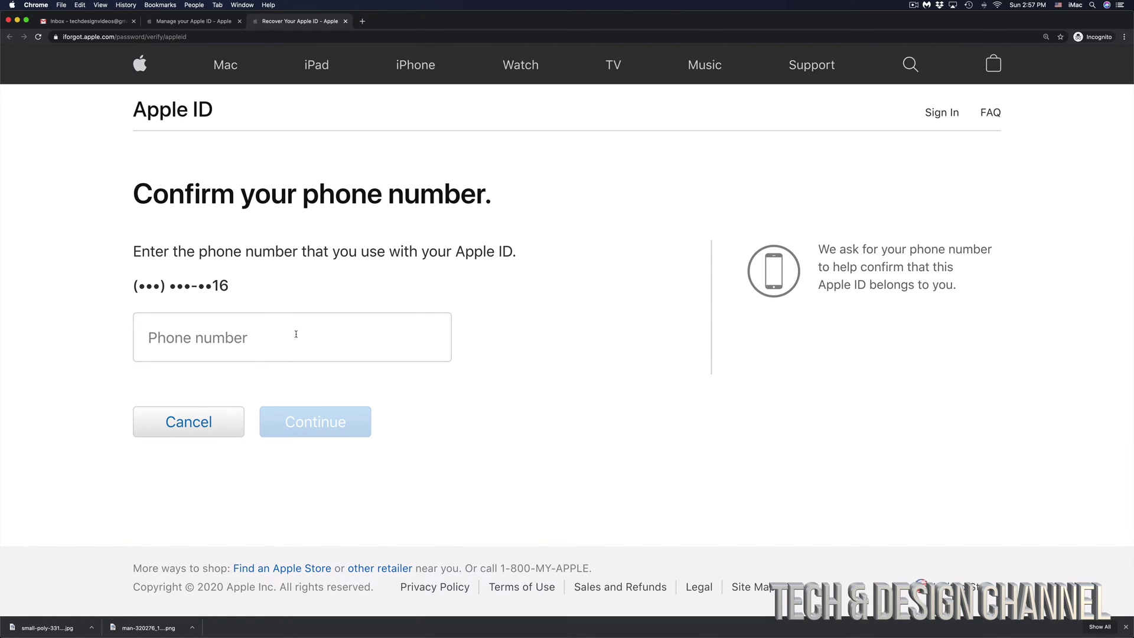
- Enter and confirm the account's full phone number ending in 16
left_click(296, 334)
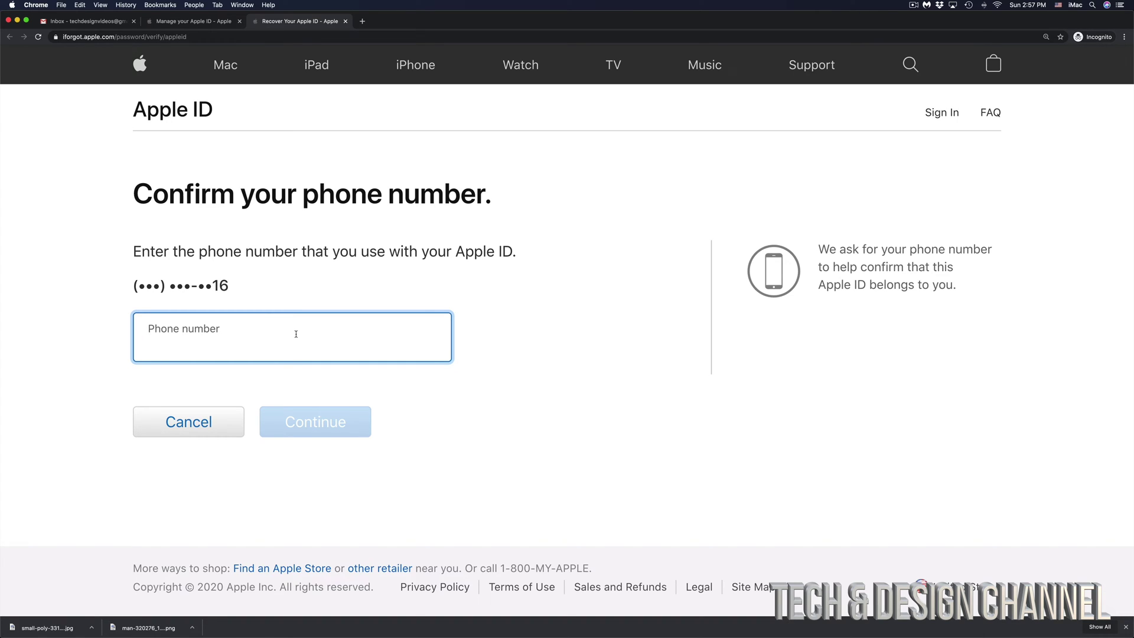
key("super+v")
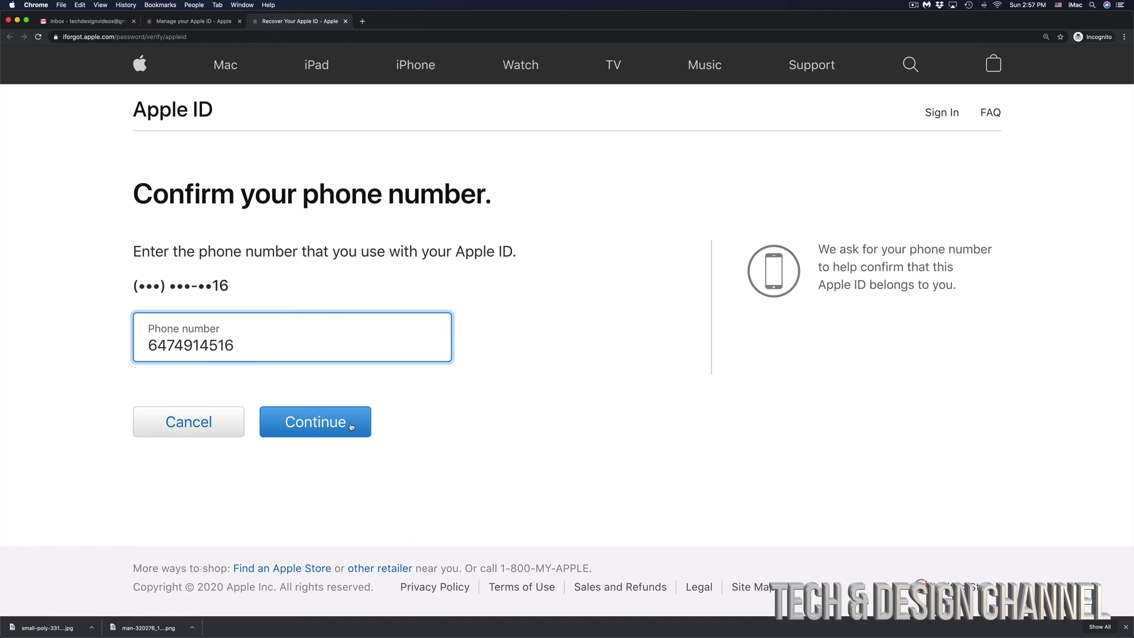
left_click(351, 427)
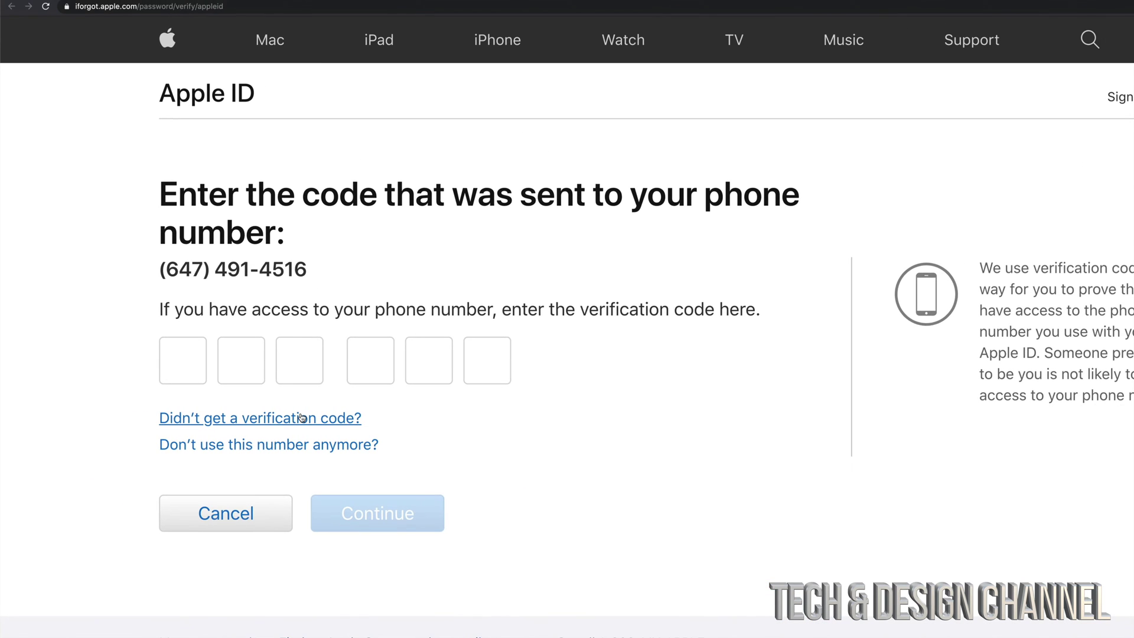
- Resend the verification text and submit the new six-digit code
left_click(290, 417)
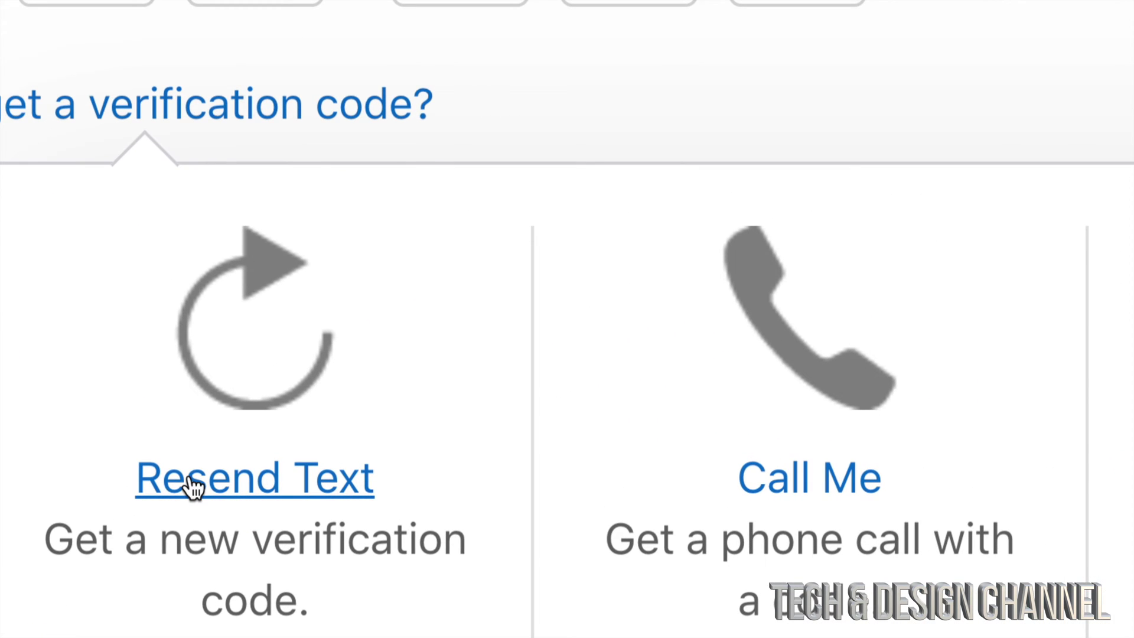
left_click(249, 493)
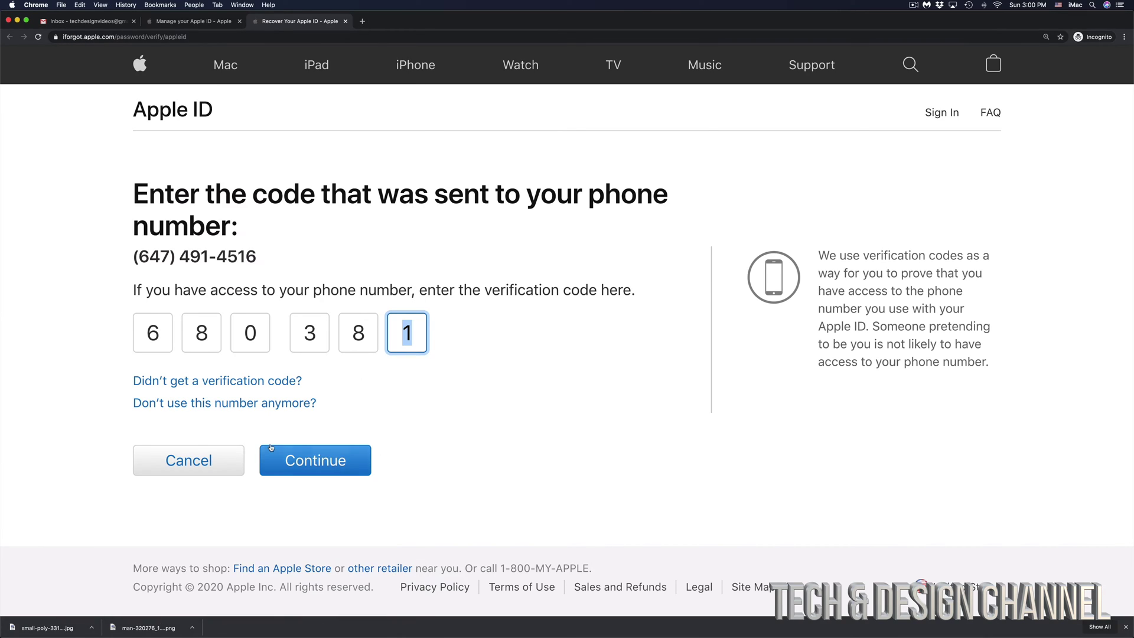
left_click(335, 462)
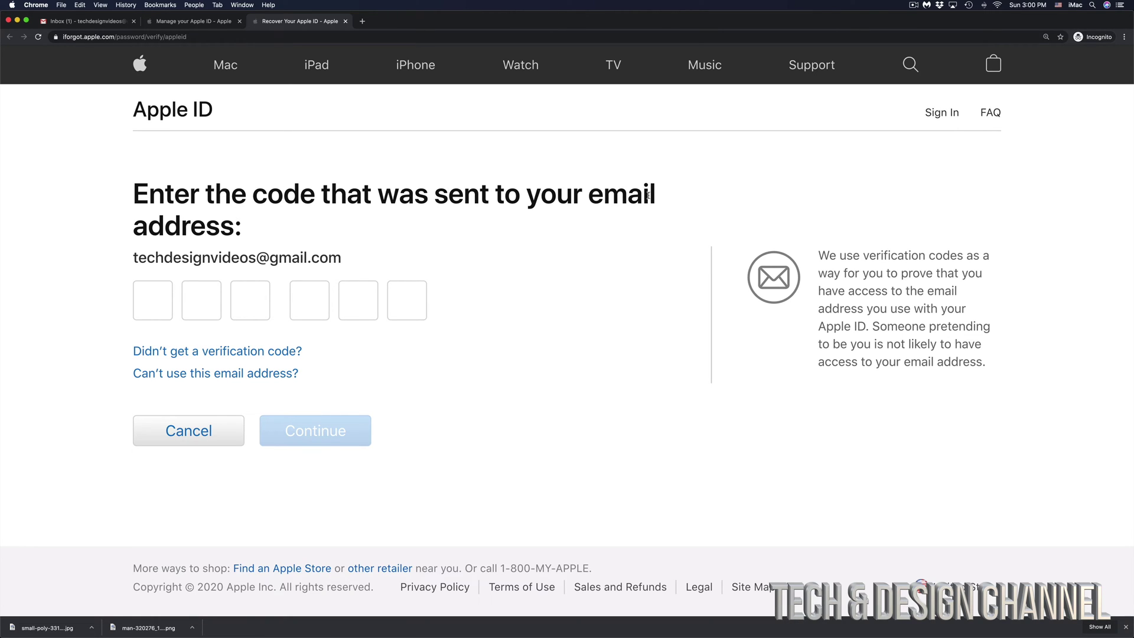
- Select the email address shown on the page and switch to the Gmail inbox
left_click_drag(343, 265, 130, 264)
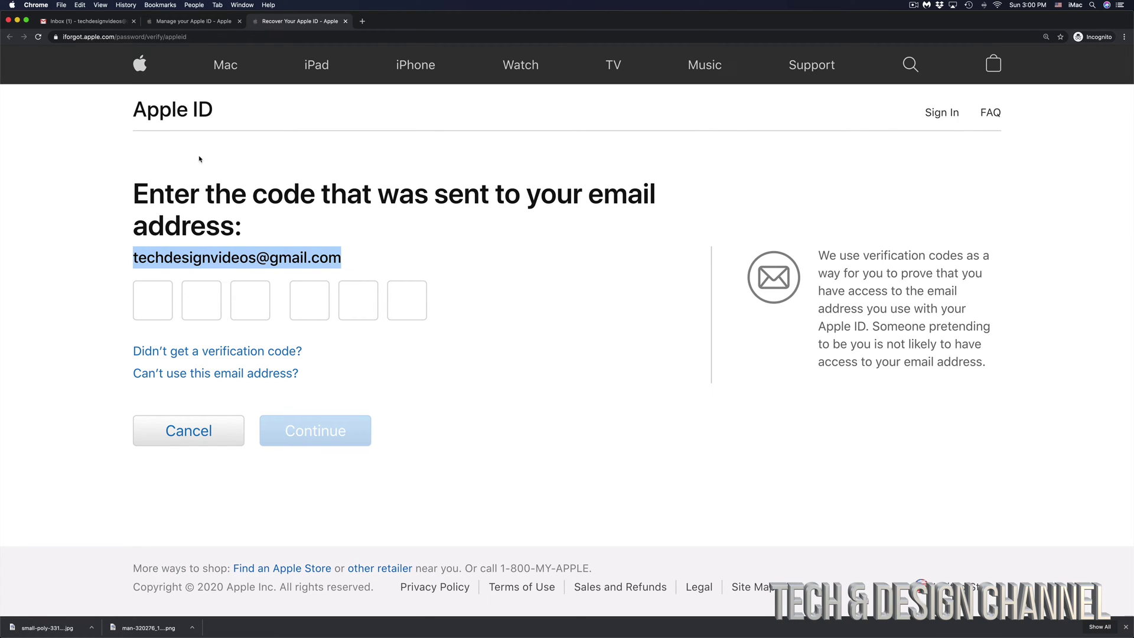
left_click(71, 22)
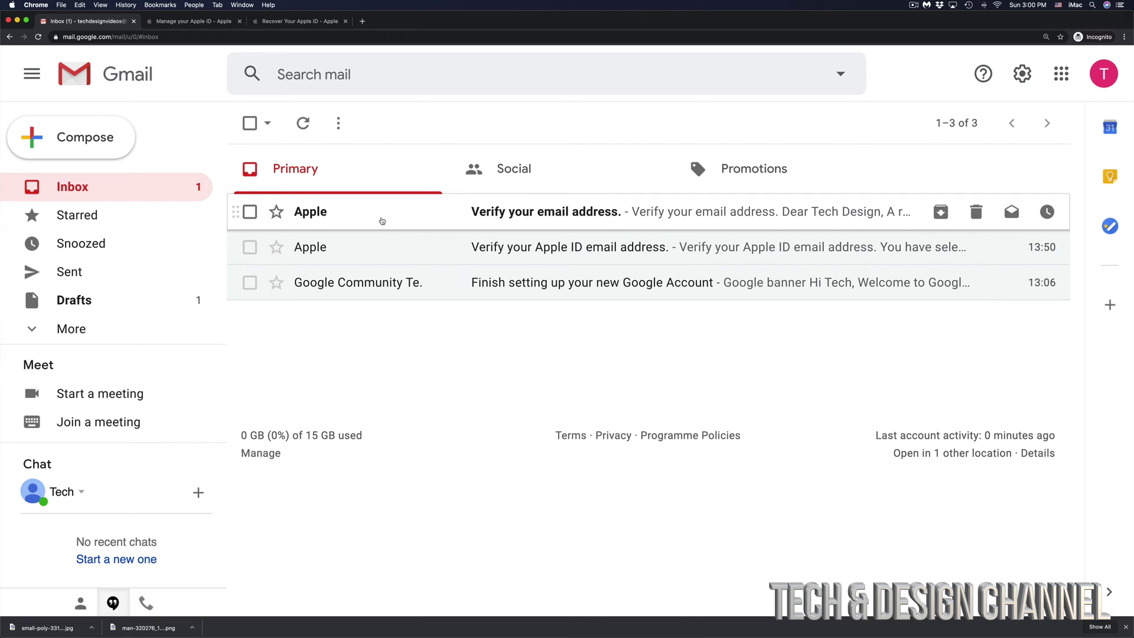
- Open Apple's 'Verify your email address' message and select its verification code
left_click(502, 221)
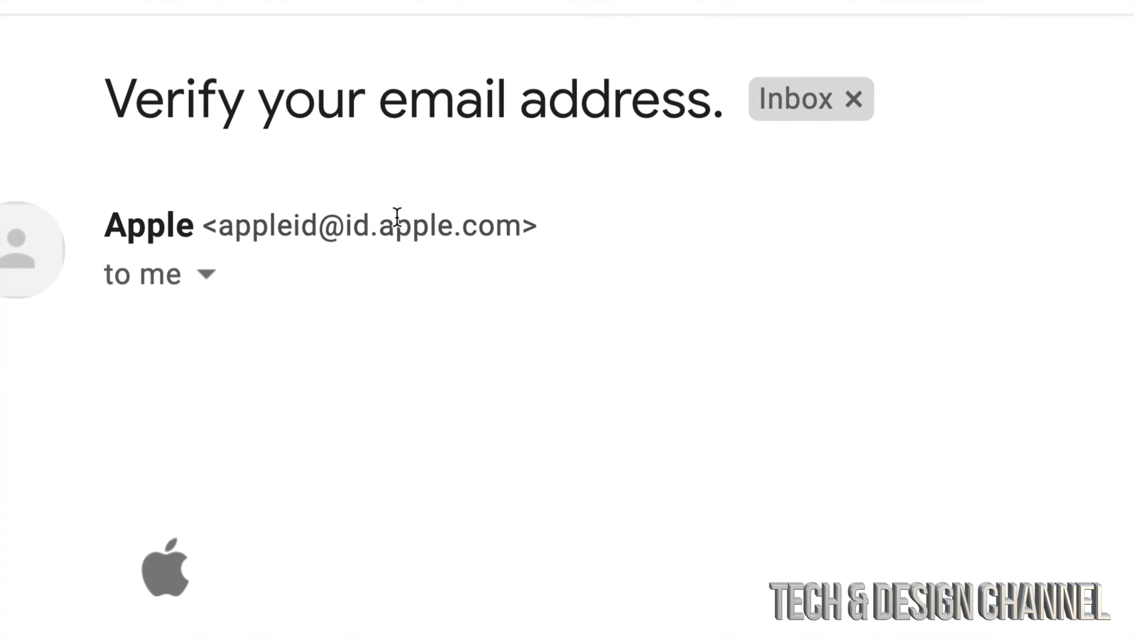
left_click_drag(108, 226, 522, 226)
left_click(218, 225)
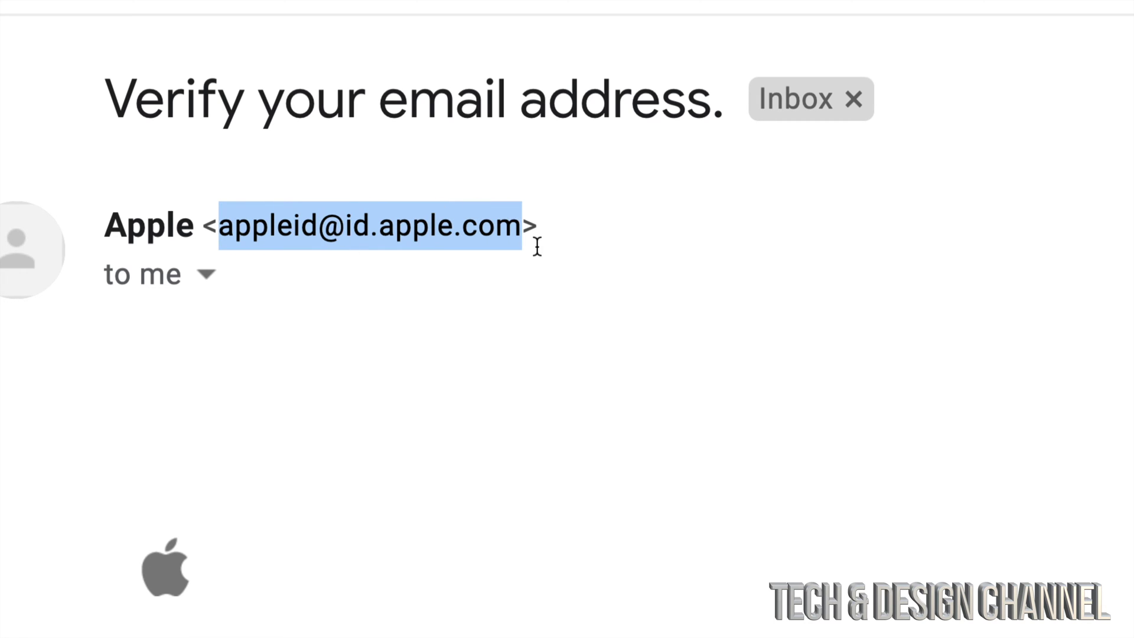
scroll(960, 612, "down", 5)
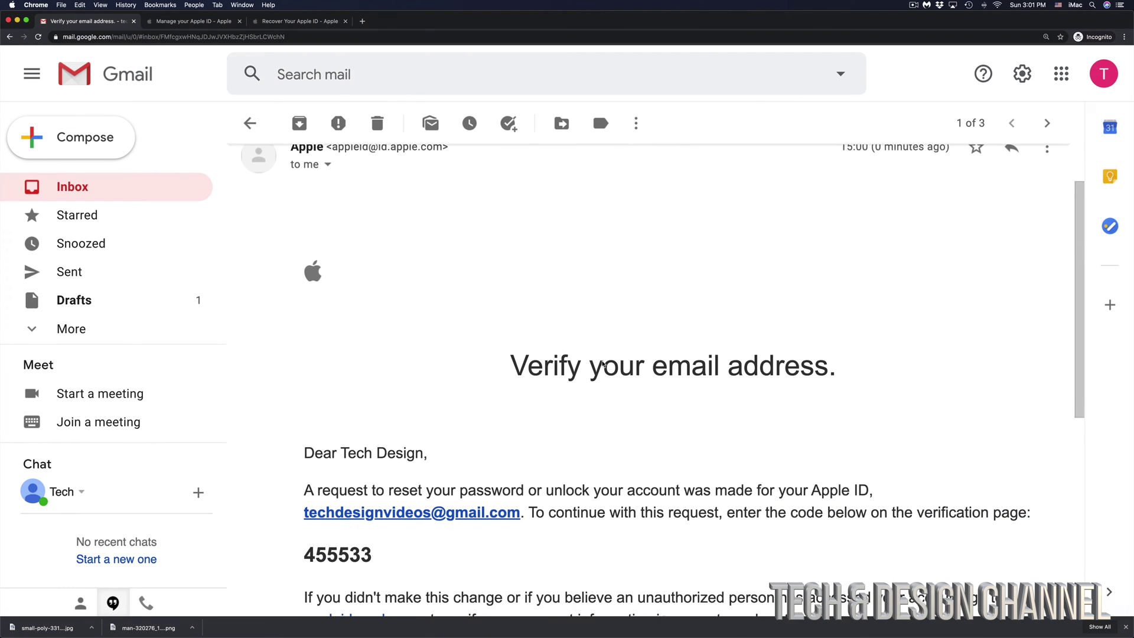
scroll(602, 361, "down", 2)
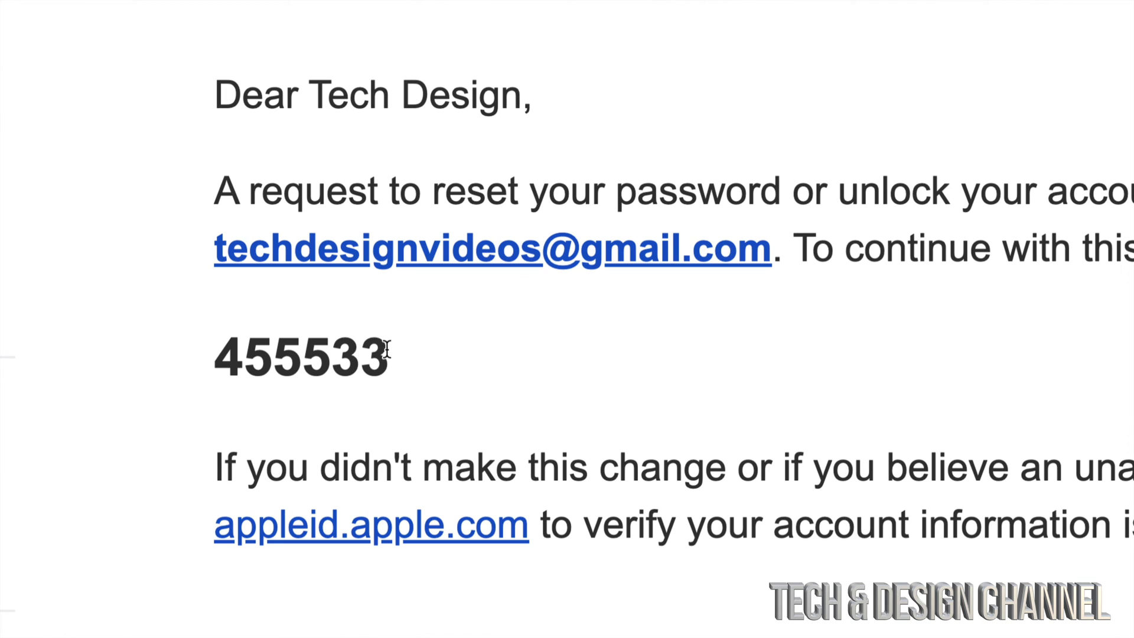
left_click_drag(370, 343, 224, 356)
key("super+c")
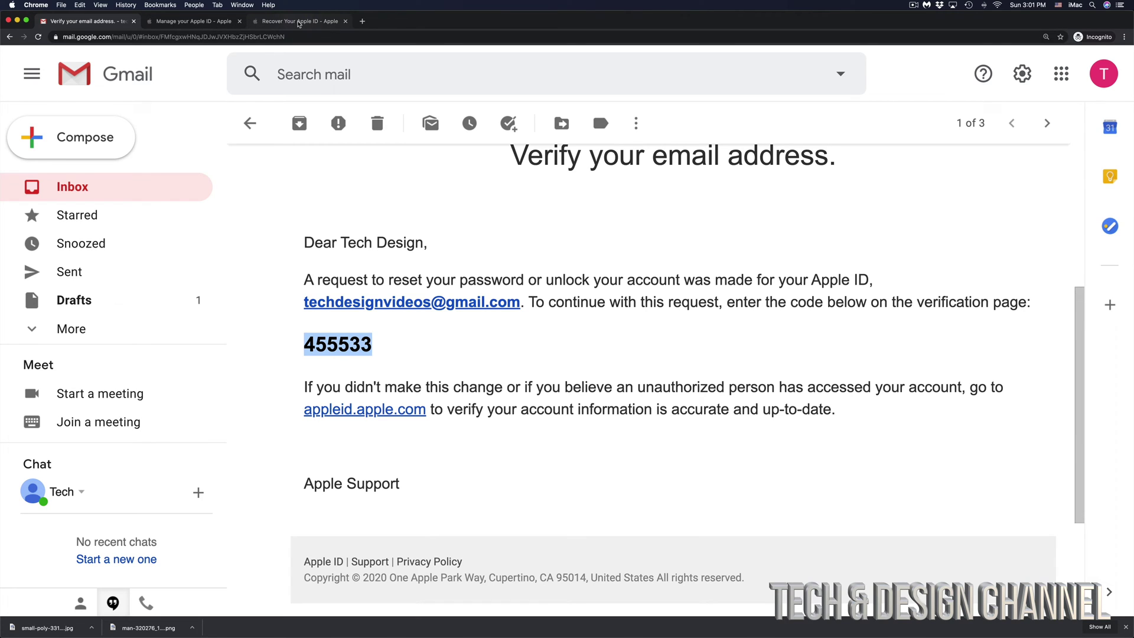
- Paste the emailed verification code into the Apple ID recovery page and submit it
left_click(299, 22)
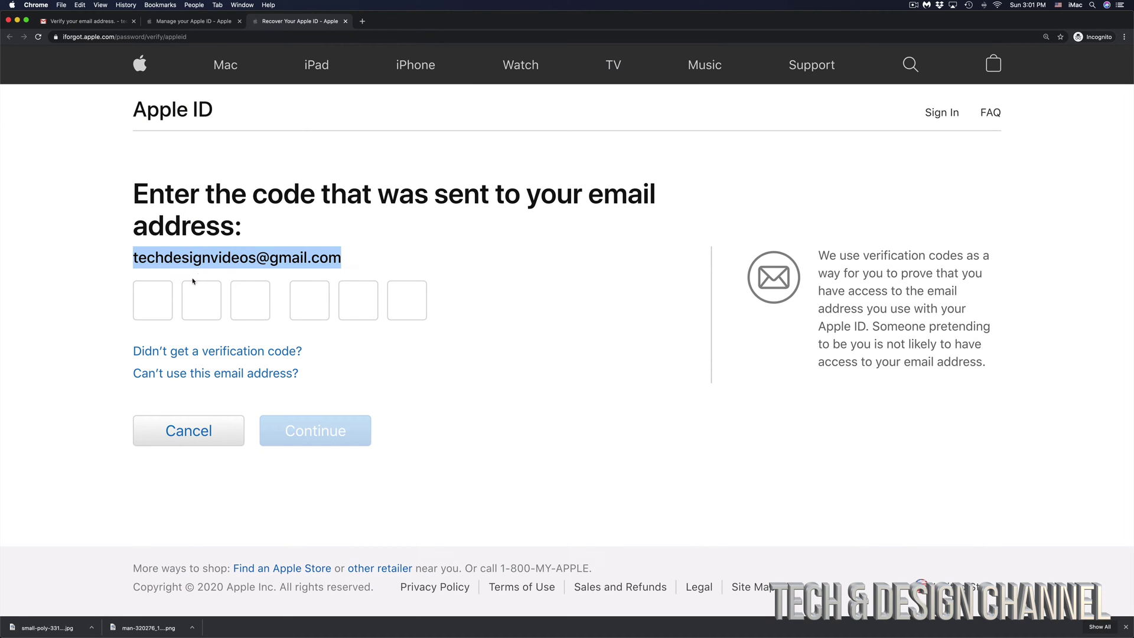
left_click(149, 301)
key("super+v")
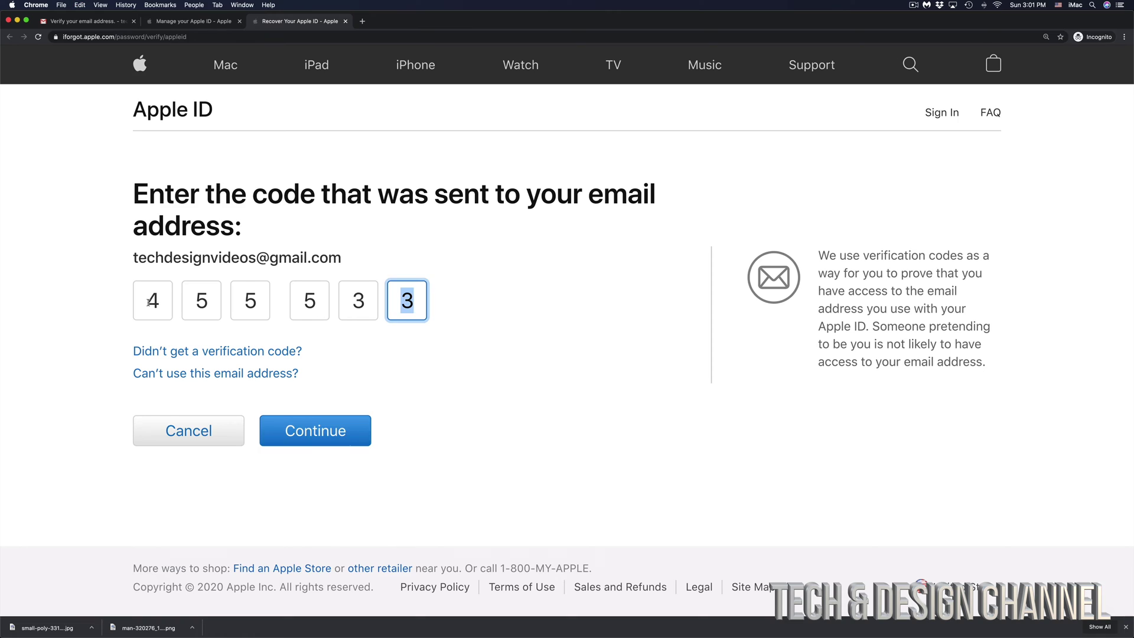
left_click(311, 439)
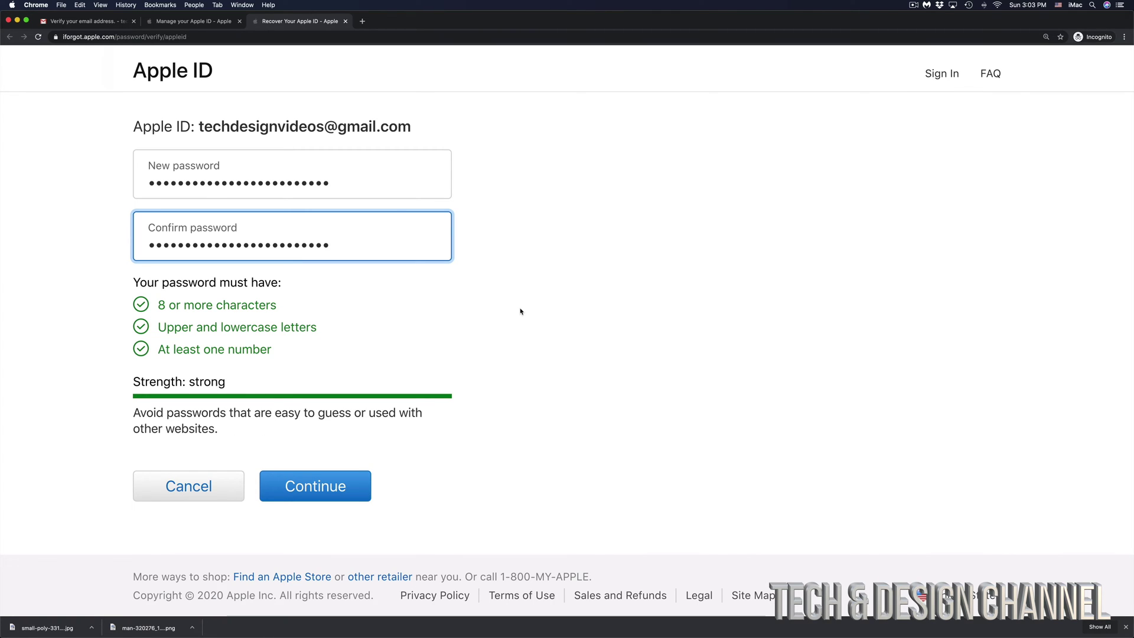
- Save the new password and proceed to the Apple ID account sign-in page
scroll(521, 311, "down", 1)
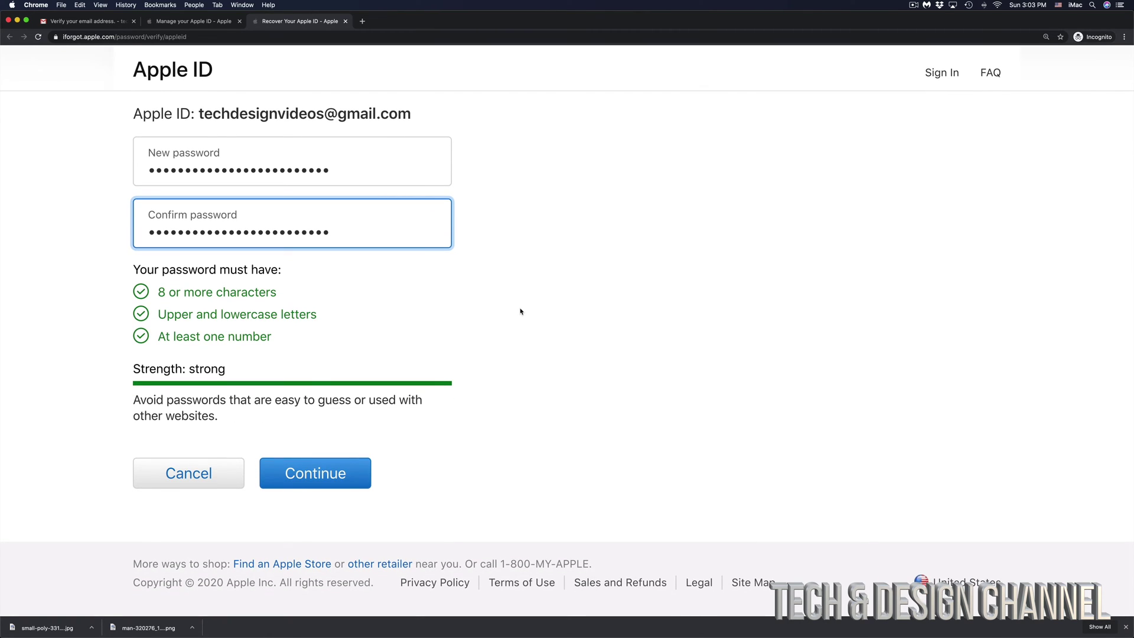
left_click(304, 477)
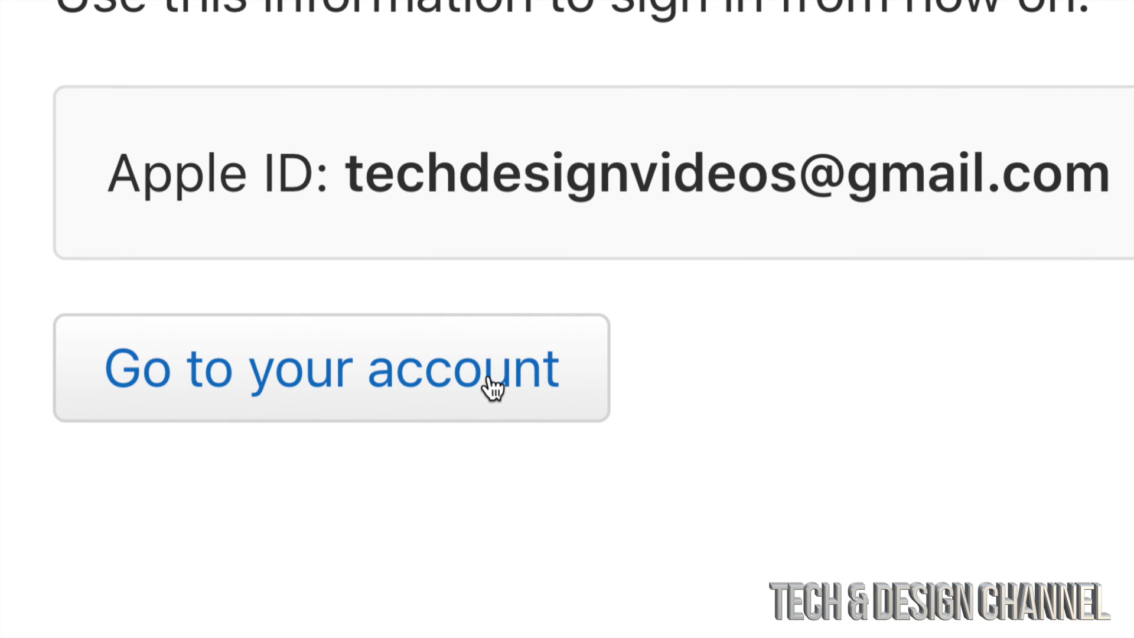
left_click(492, 388)
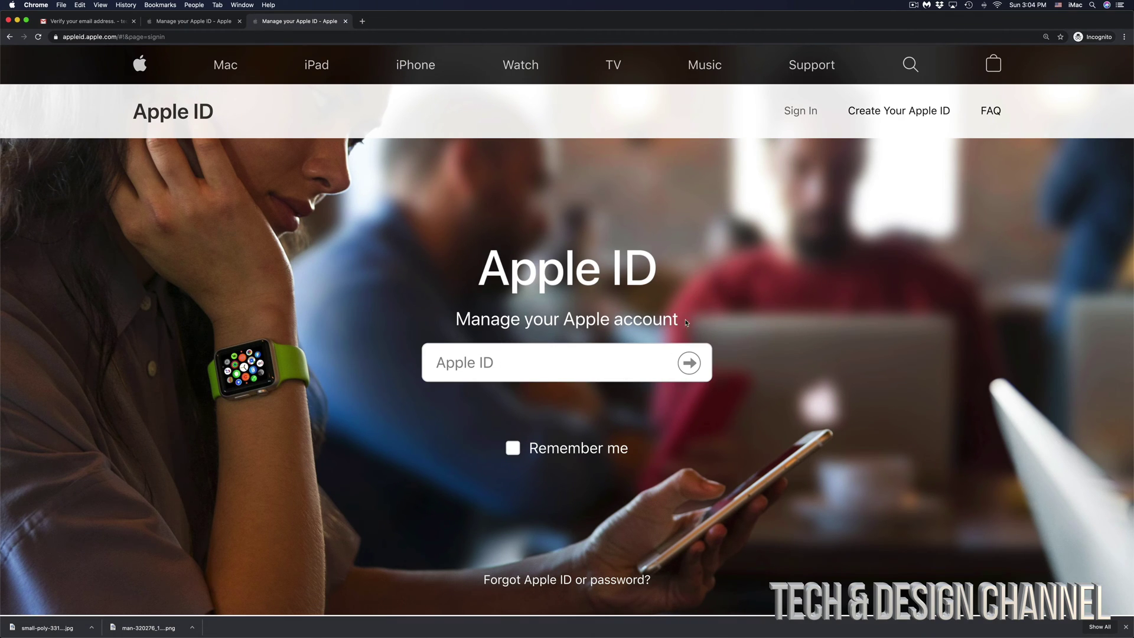
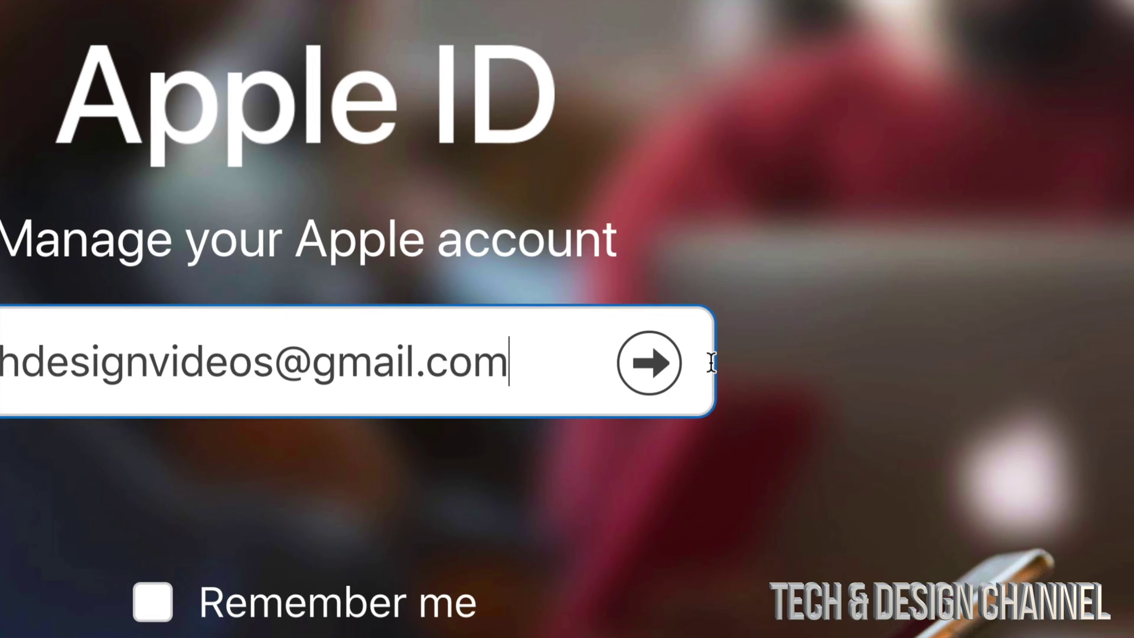
- Sign in with the account's email and new password, then get the two-factor code from the phone
left_click(650, 362)
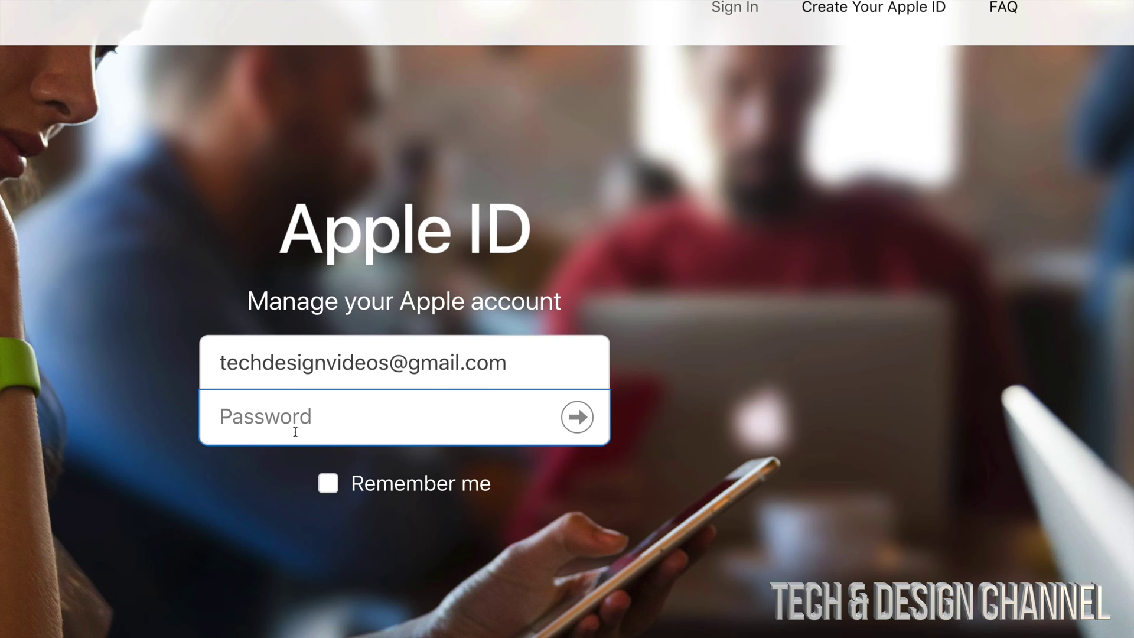
type("•••••••••••••••••••••••••")
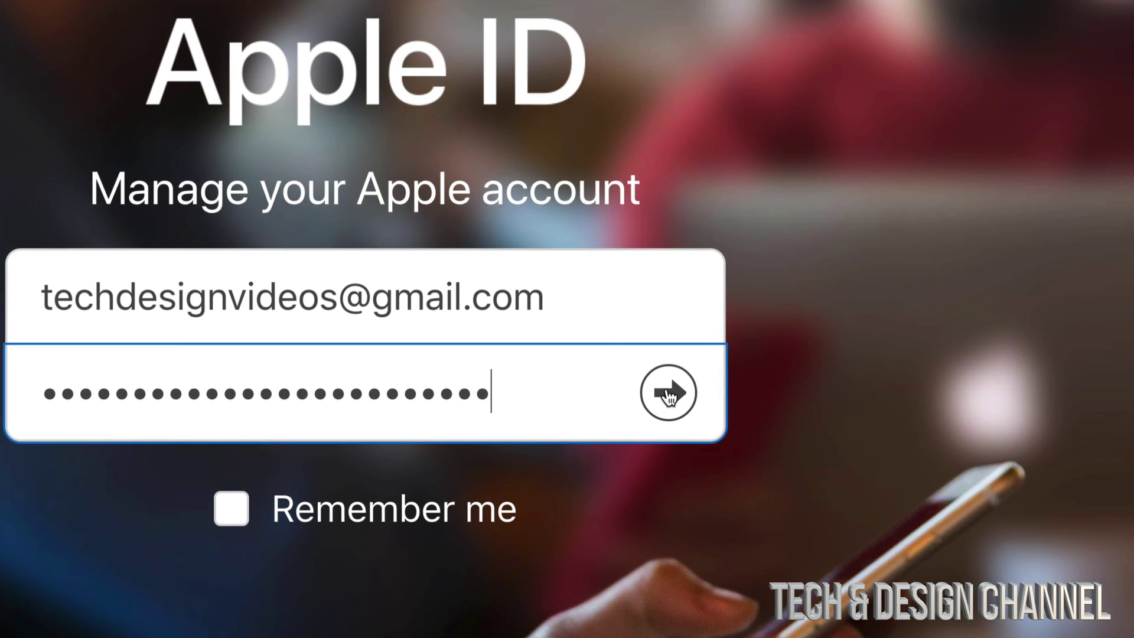
left_click(668, 393)
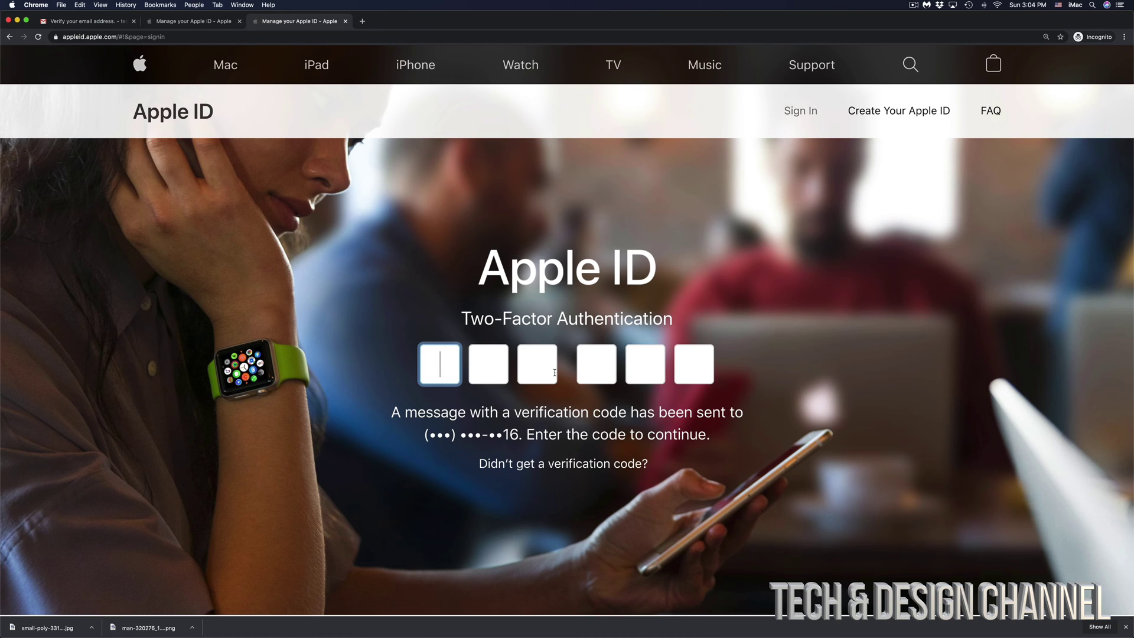
left_click(454, 632)
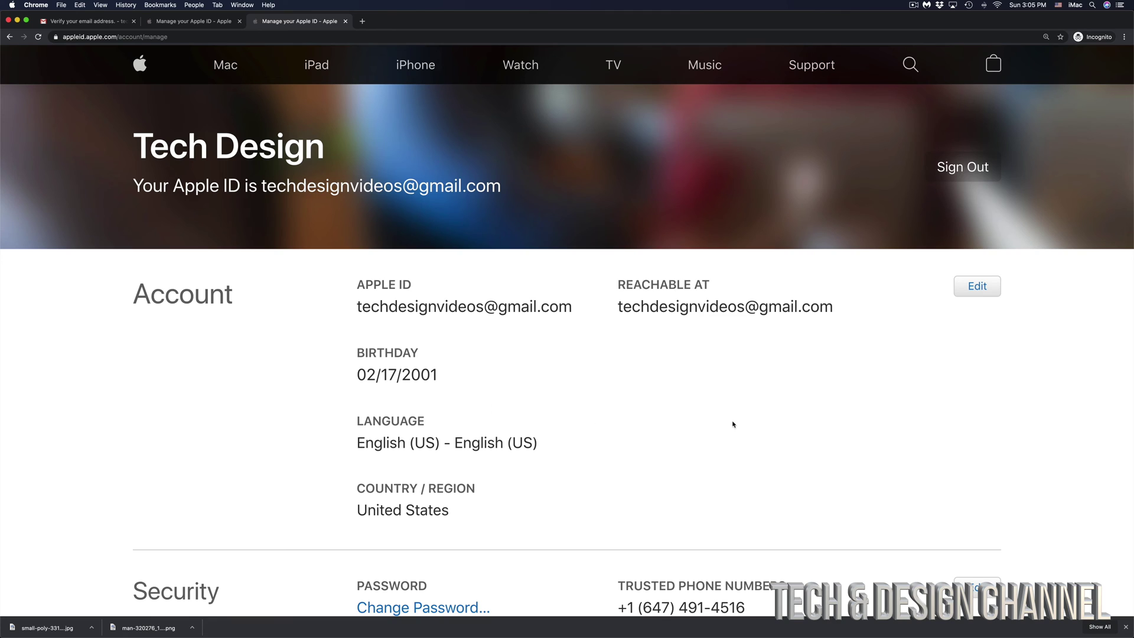
scroll(789, 434, "down", 5)
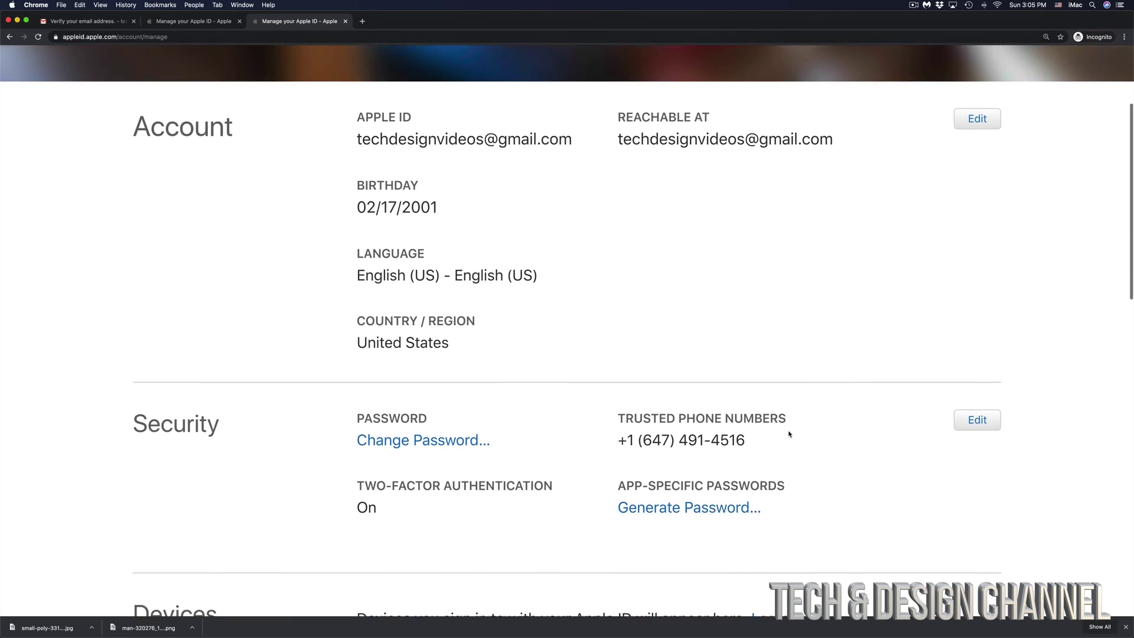
scroll(789, 434, "down", 2)
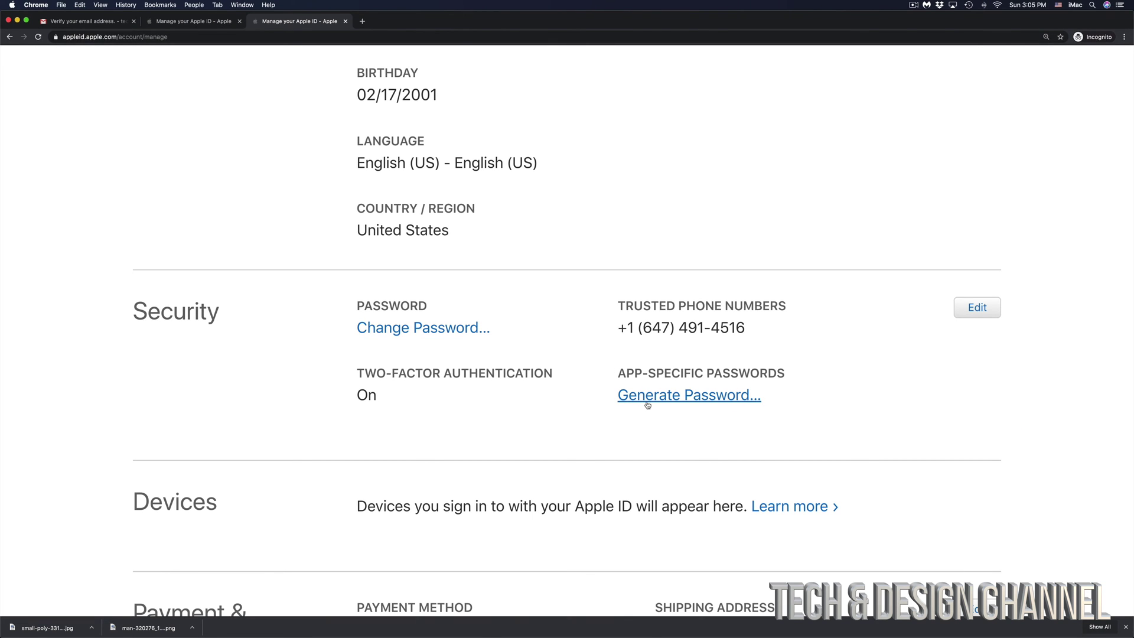
scroll(647, 404, "down", 5)
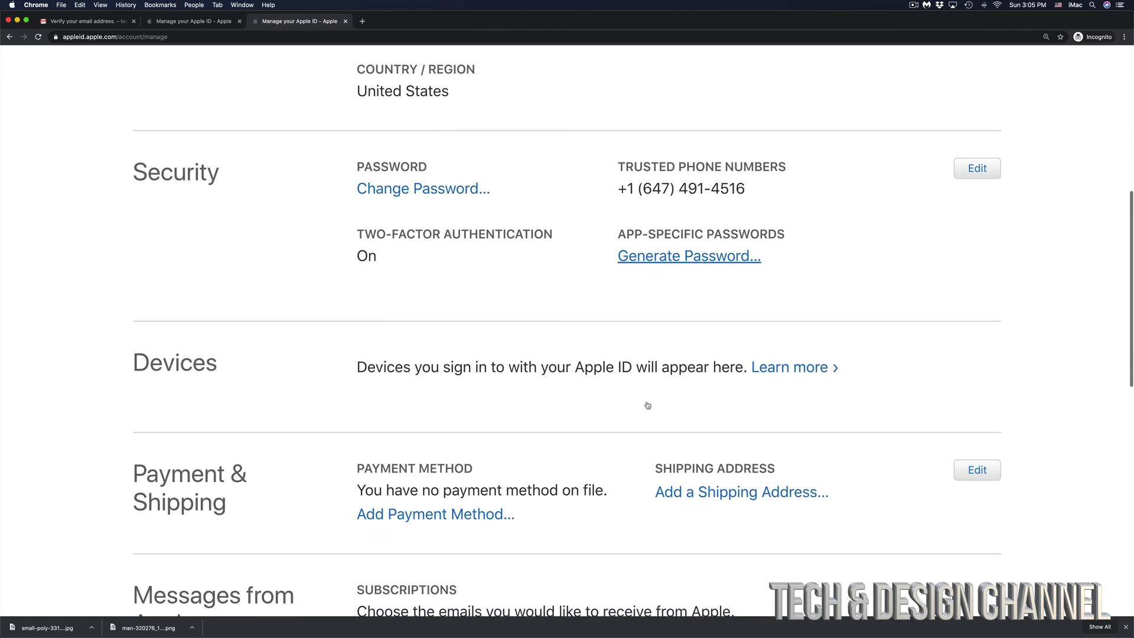
scroll(647, 404, "down", 10)
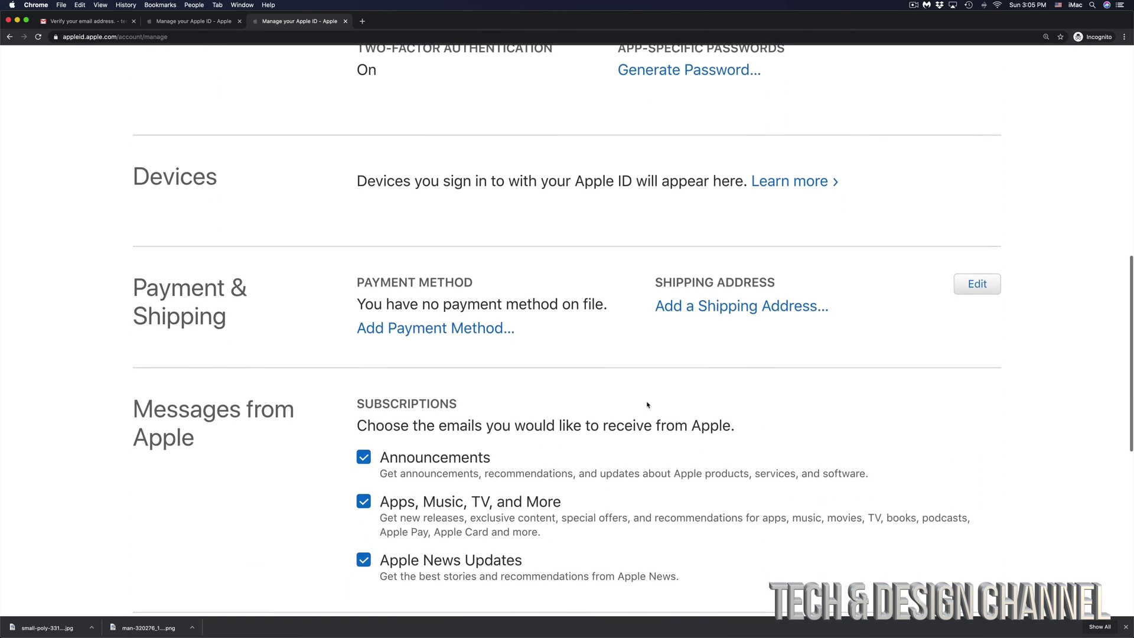
scroll(648, 405, "up", 12)
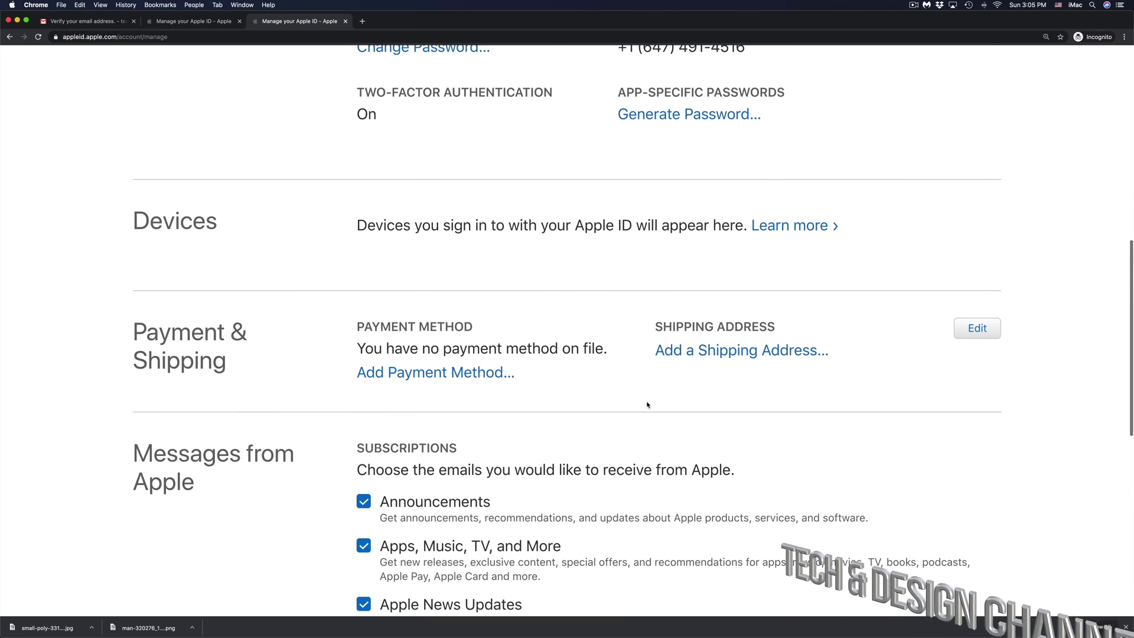
scroll(648, 404, "up", 8)
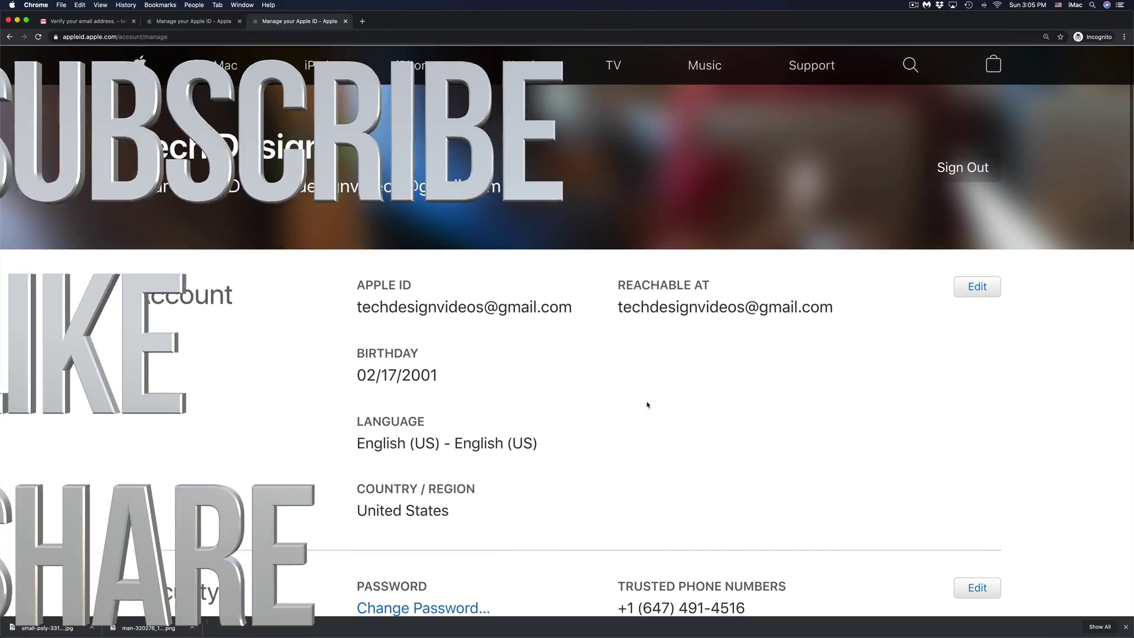